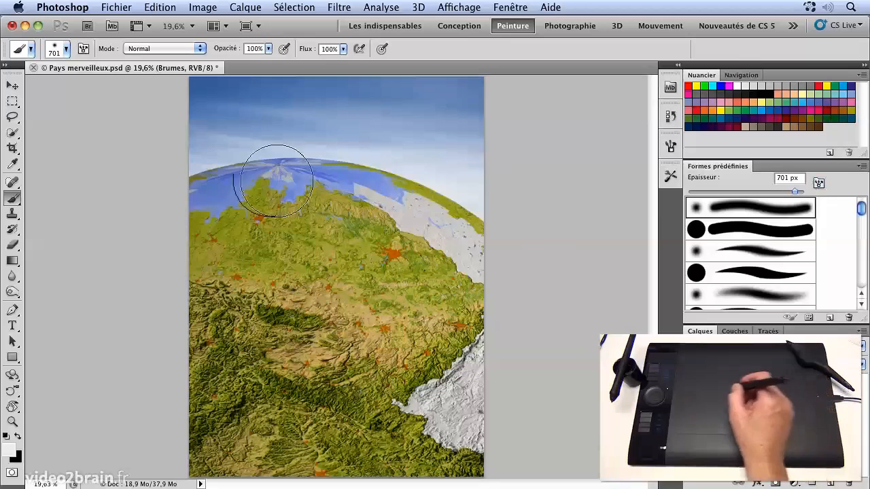
# Step: Enable Dynamique de forme for the brush, with size variation, minimum diameter and angle variation at 0% and angle control set to Désactivé
pyautogui.click(83, 51)
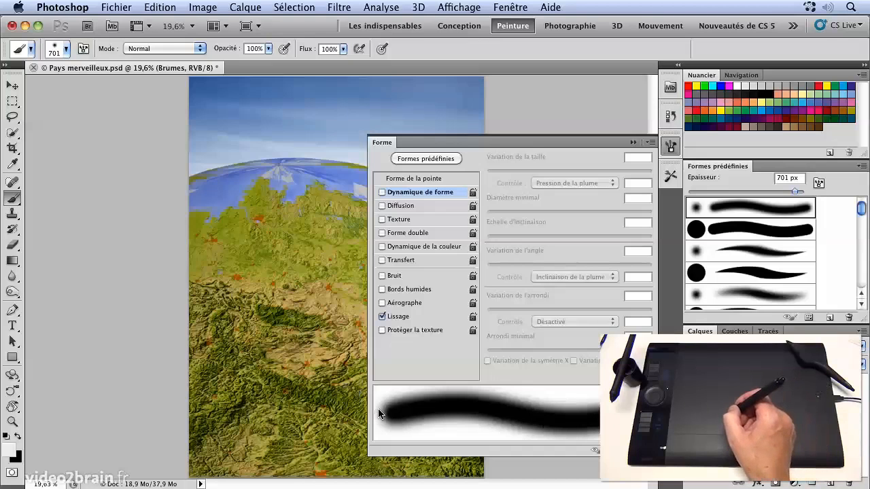
pyautogui.click(381, 193)
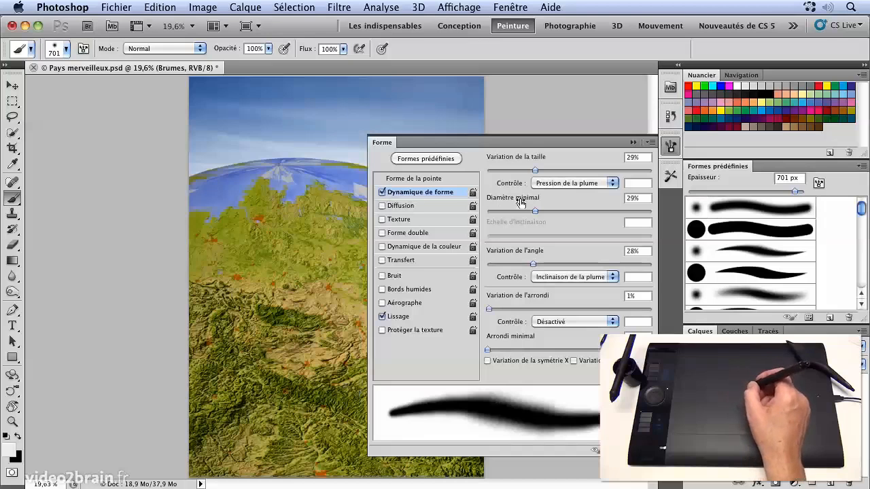
pyautogui.moveTo(535, 174); pyautogui.dragTo(488, 171)
pyautogui.moveTo(534, 212); pyautogui.dragTo(487, 211)
pyautogui.click(551, 278)
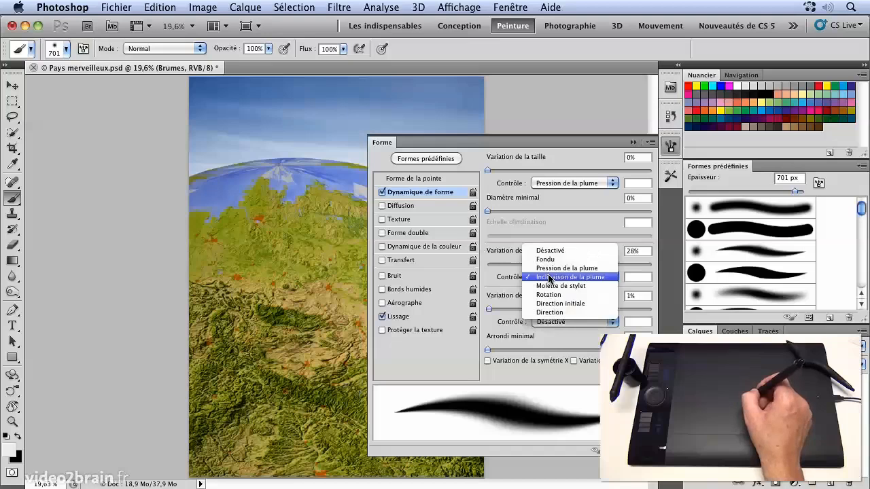
pyautogui.click(551, 251)
pyautogui.moveTo(533, 264); pyautogui.dragTo(475, 266)
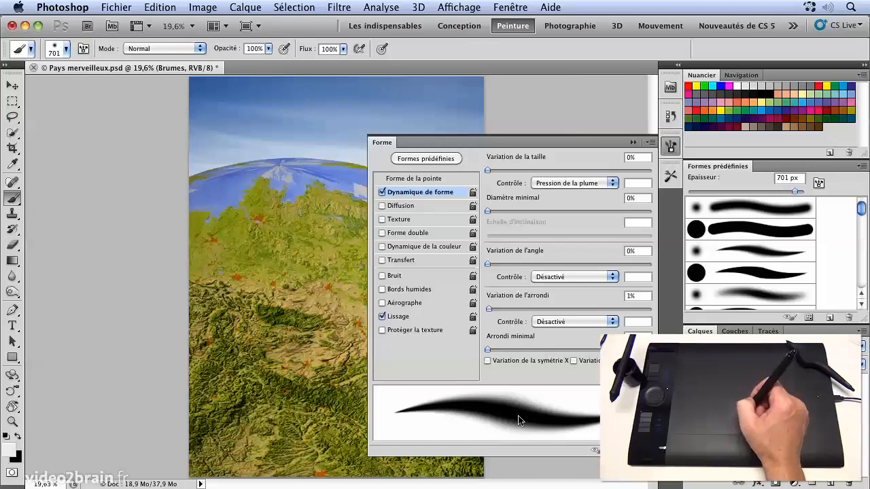
# Step: Turn off Dynamique de forme and try the Transfert option on the brush, switching it off again
pyautogui.click(382, 193)
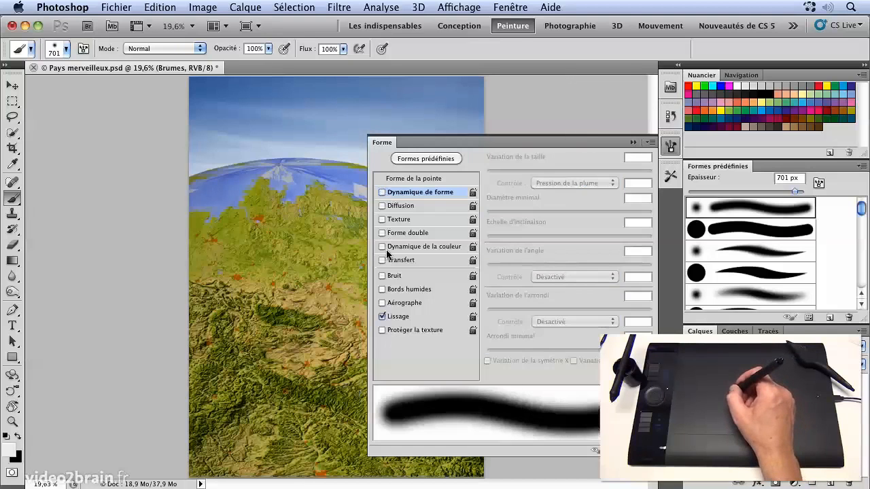
pyautogui.click(382, 261)
pyautogui.click(401, 261)
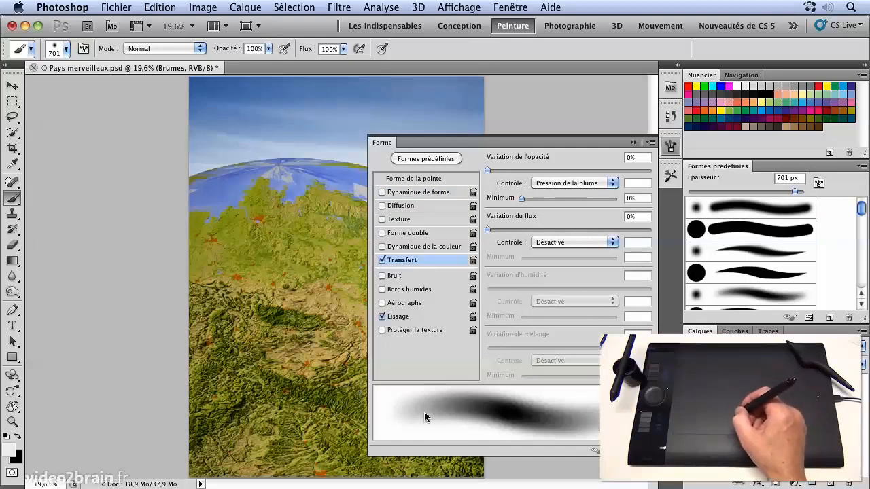
pyautogui.click(382, 260)
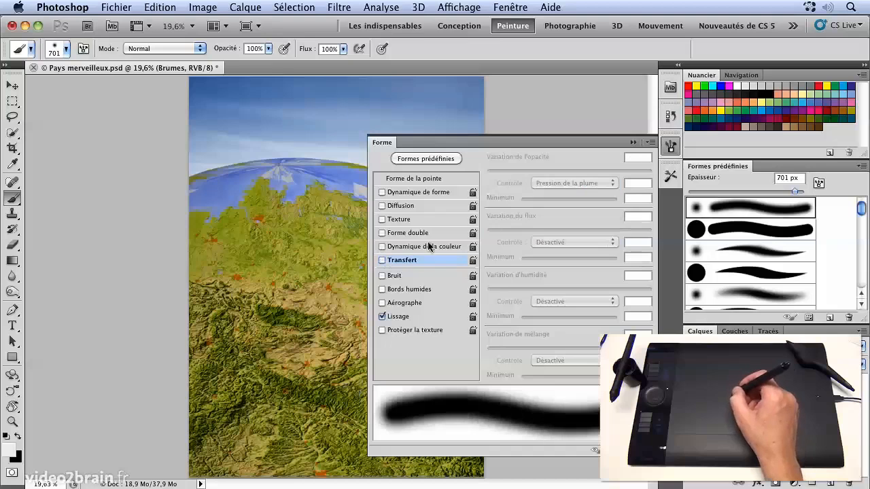
# Step: Re-enable Dynamique de forme and set the size variation to 30% and the minimum diameter to 8%
pyautogui.click(383, 193)
pyautogui.click(398, 193)
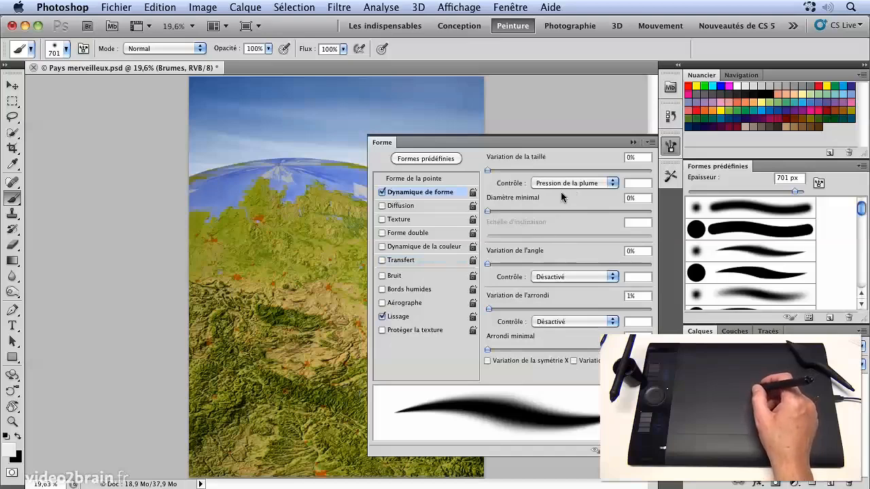
pyautogui.moveTo(487, 174); pyautogui.dragTo(536, 171)
pyautogui.moveTo(487, 212); pyautogui.dragTo(499, 213)
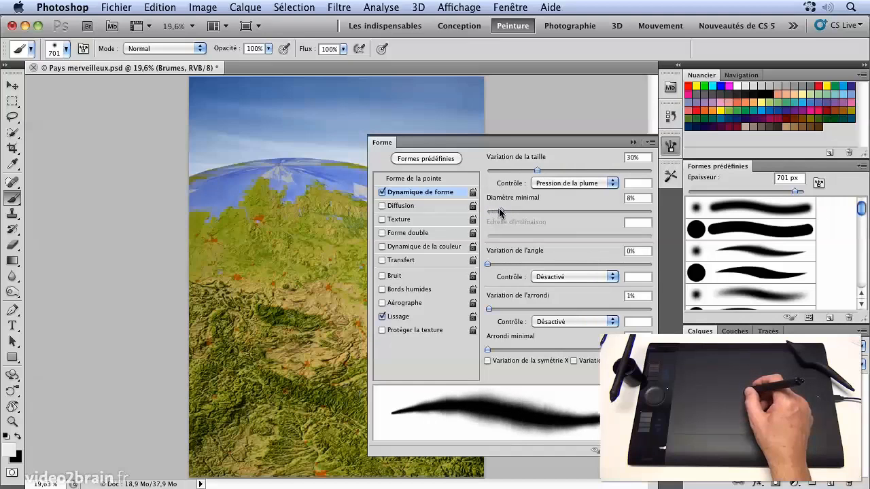
# Step: Control both the brush angle and roundness by Inclinaison de la plume, with the roundness variation set to 34%
pyautogui.click(554, 278)
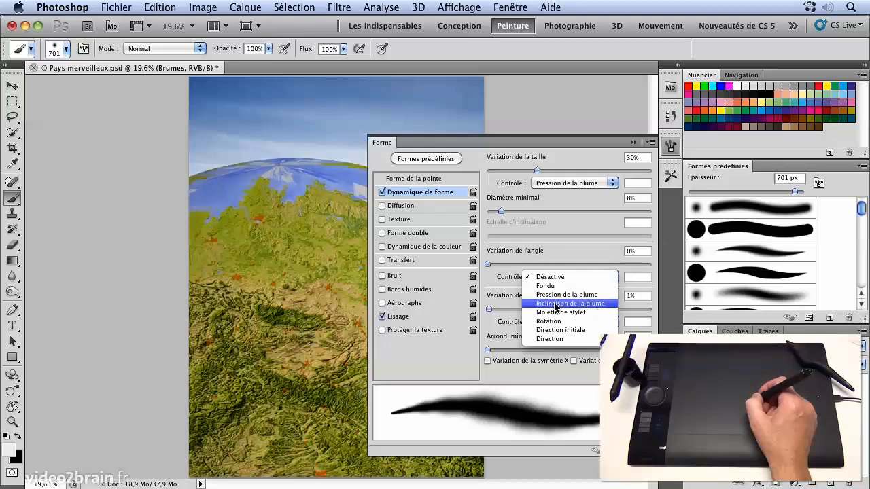
pyautogui.click(555, 304)
pyautogui.moveTo(486, 269)
pyautogui.mouseDown()
pyautogui.moveTo(562, 265)
pyautogui.moveTo(479, 277)
pyautogui.mouseUp()
pyautogui.moveTo(491, 313); pyautogui.dragTo(542, 311)
pyautogui.click(561, 322)
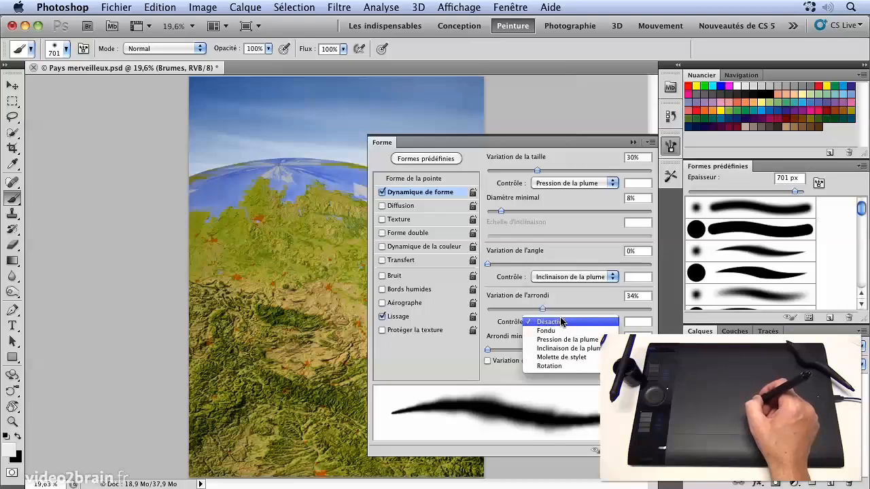
pyautogui.click(566, 349)
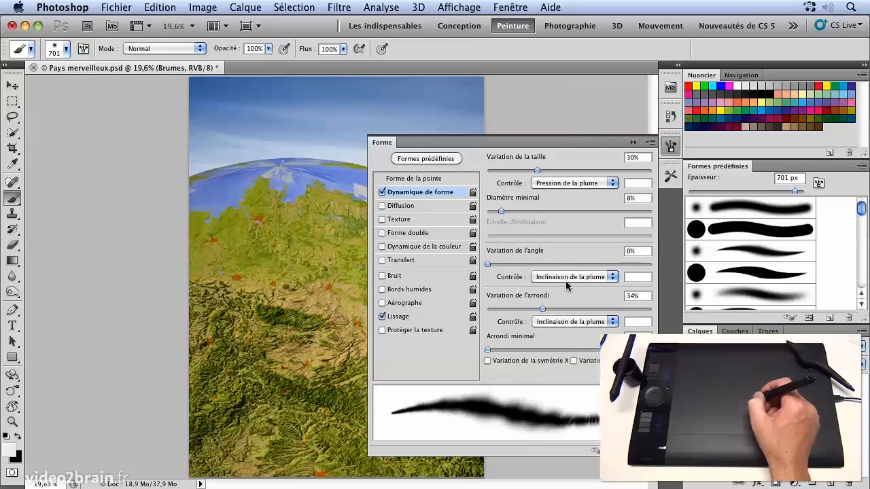
# Step: Try Molette de stylet and Rotation as the angle control, and return it to Inclinaison de la plume
pyautogui.click(564, 278)
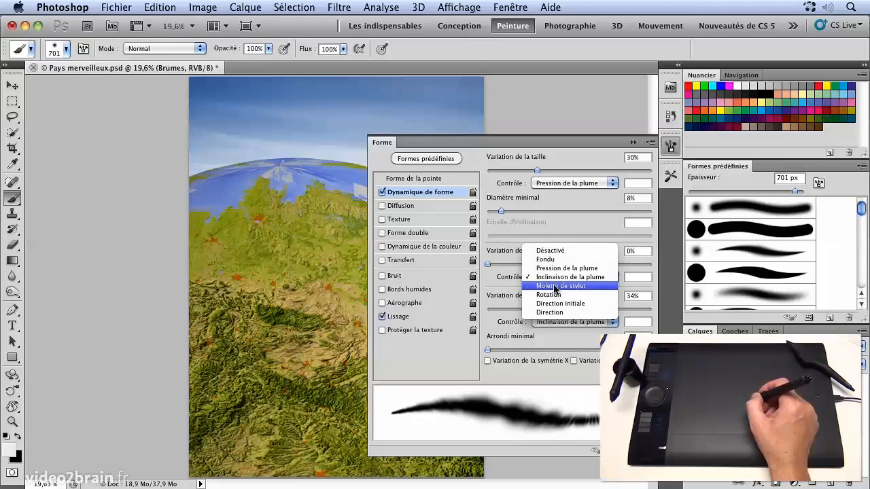
pyautogui.click(555, 286)
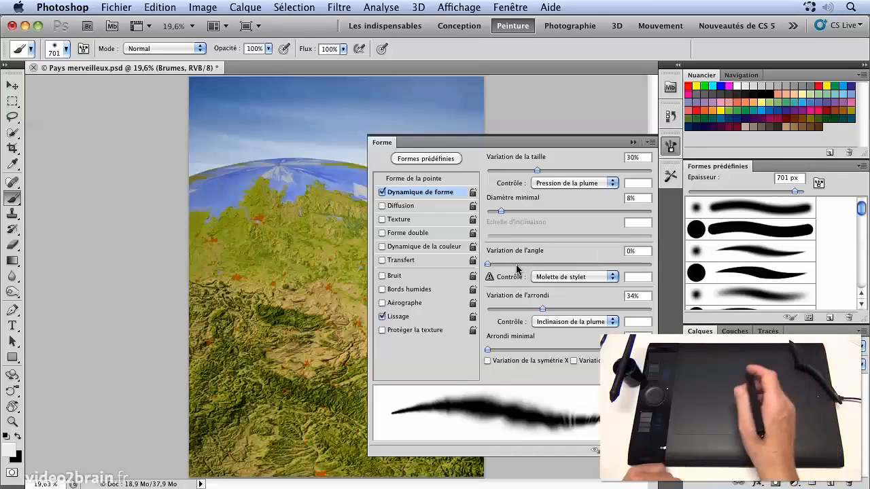
pyautogui.click(544, 277)
pyautogui.click(541, 286)
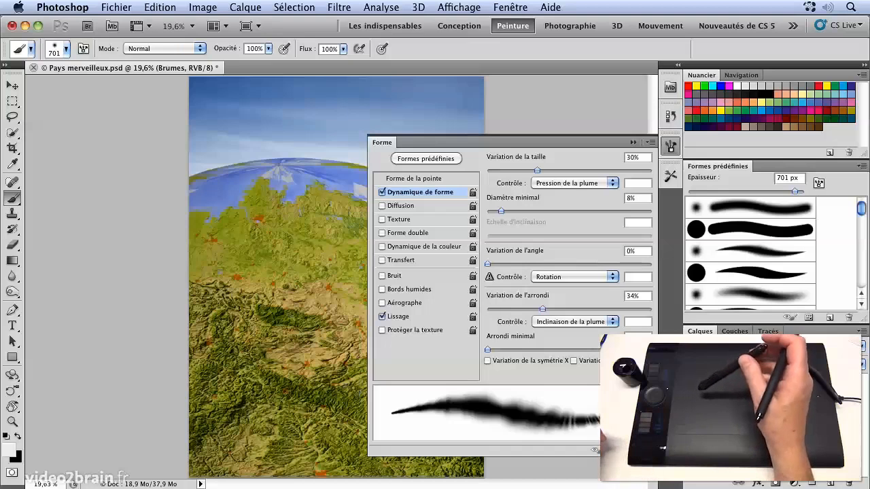
pyautogui.click(564, 277)
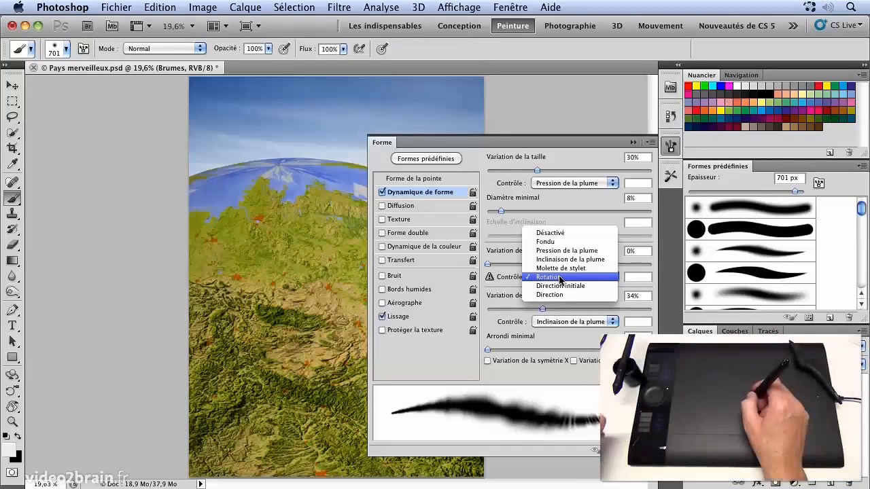
pyautogui.click(564, 262)
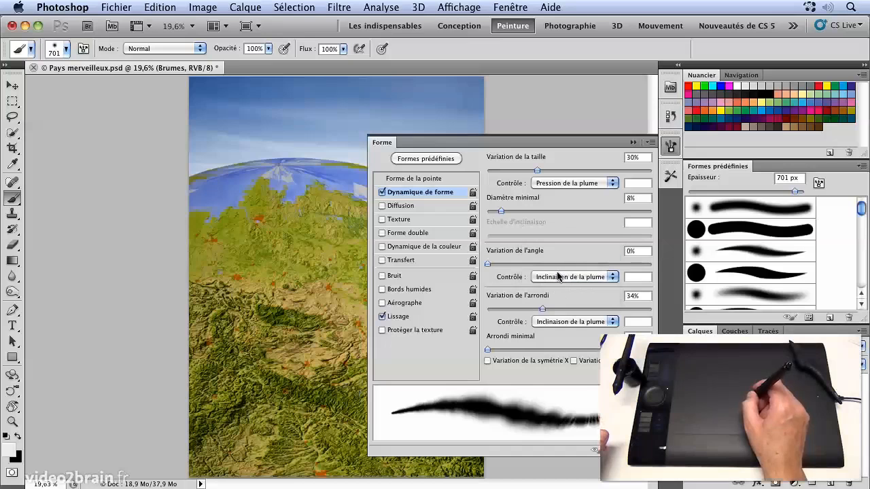
# Step: Set the minimum diameter to 14%, angle variation to 11% and roundness variation to 0%, and close the brush settings
pyautogui.moveTo(501, 211)
pyautogui.mouseDown()
pyautogui.moveTo(525, 216)
pyautogui.moveTo(510, 212)
pyautogui.mouseUp()
pyautogui.moveTo(487, 264)
pyautogui.mouseDown()
pyautogui.moveTo(518, 267)
pyautogui.moveTo(505, 265)
pyautogui.mouseUp()
pyautogui.moveTo(542, 309); pyautogui.dragTo(487, 309)
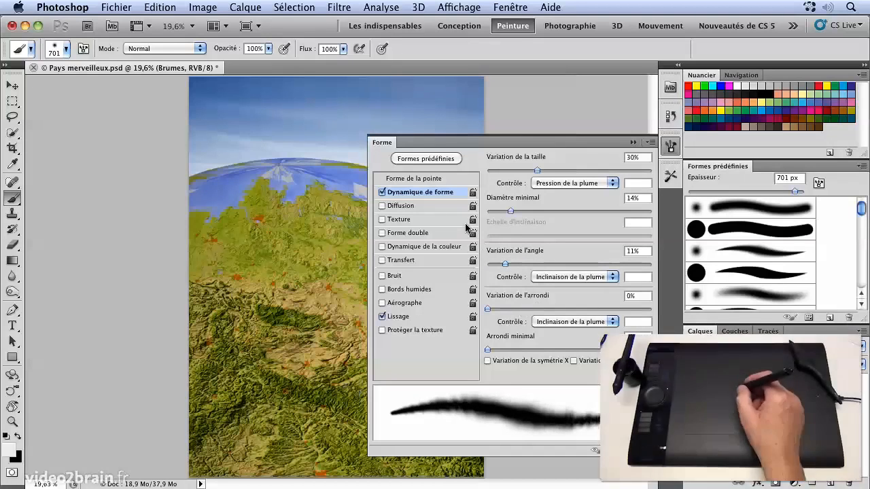
pyautogui.click(670, 148)
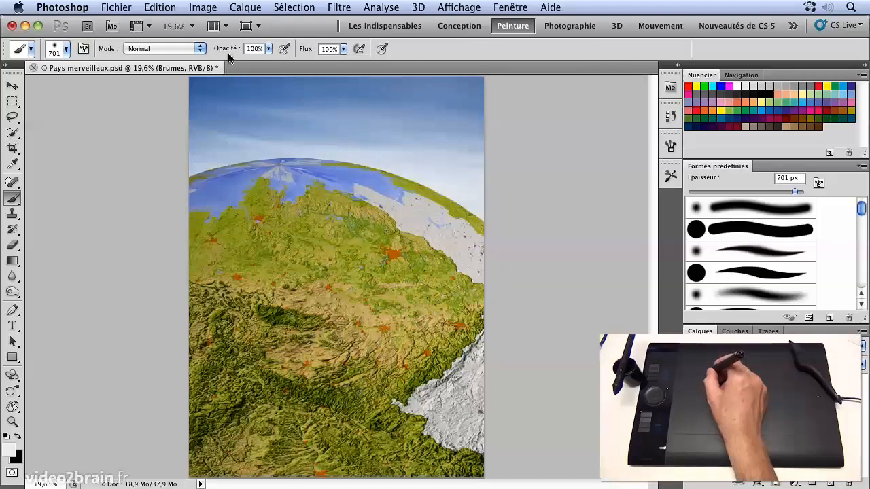
# Step: Lower the brush opacity to 16% and paint white mist along the globe's horizon on the Brumes layer
pyautogui.moveTo(229, 50); pyautogui.dragTo(174, 53)
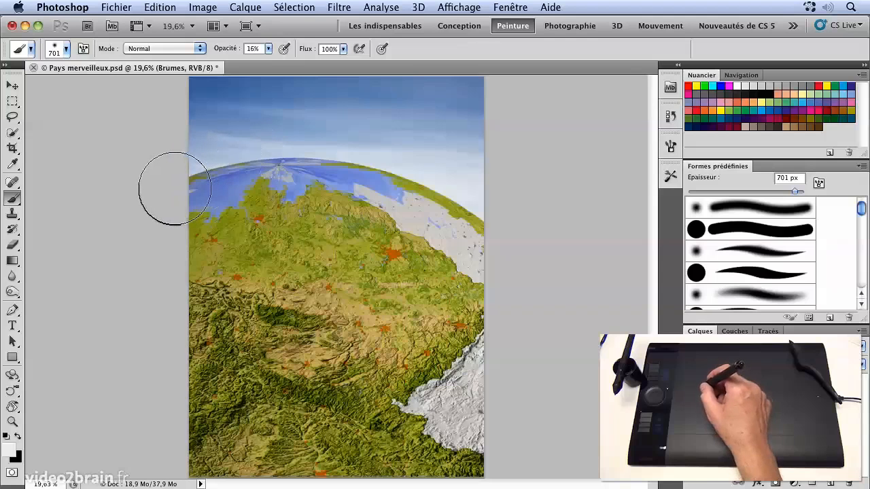
pyautogui.moveTo(174, 189); pyautogui.dragTo(466, 259)
pyautogui.moveTo(191, 185)
pyautogui.mouseDown()
pyautogui.moveTo(305, 164)
pyautogui.moveTo(523, 260)
pyautogui.mouseUp()
pyautogui.moveTo(401, 196)
pyautogui.mouseDown()
pyautogui.moveTo(265, 167)
pyautogui.moveTo(529, 248)
pyautogui.moveTo(361, 178)
pyautogui.moveTo(170, 199)
pyautogui.moveTo(312, 177)
pyautogui.moveTo(477, 228)
pyautogui.moveTo(380, 180)
pyautogui.moveTo(215, 178)
pyautogui.moveTo(262, 177)
pyautogui.moveTo(508, 290)
pyautogui.moveTo(373, 186)
pyautogui.moveTo(168, 190)
pyautogui.moveTo(430, 247)
pyautogui.moveTo(185, 231)
pyautogui.moveTo(184, 216)
pyautogui.moveTo(474, 260)
pyautogui.moveTo(362, 184)
pyautogui.moveTo(164, 191)
pyautogui.moveTo(254, 169)
pyautogui.moveTo(517, 247)
pyautogui.moveTo(123, 182)
pyautogui.moveTo(150, 186)
pyautogui.moveTo(299, 165)
pyautogui.moveTo(523, 254)
pyautogui.moveTo(209, 169)
pyautogui.moveTo(187, 183)
pyautogui.moveTo(339, 166)
pyautogui.moveTo(491, 227)
pyautogui.moveTo(222, 168)
pyautogui.moveTo(196, 171)
pyautogui.moveTo(365, 178)
pyautogui.moveTo(479, 215)
pyautogui.moveTo(246, 158)
pyautogui.moveTo(496, 217)
pyautogui.moveTo(469, 203)
pyautogui.mouseUp()
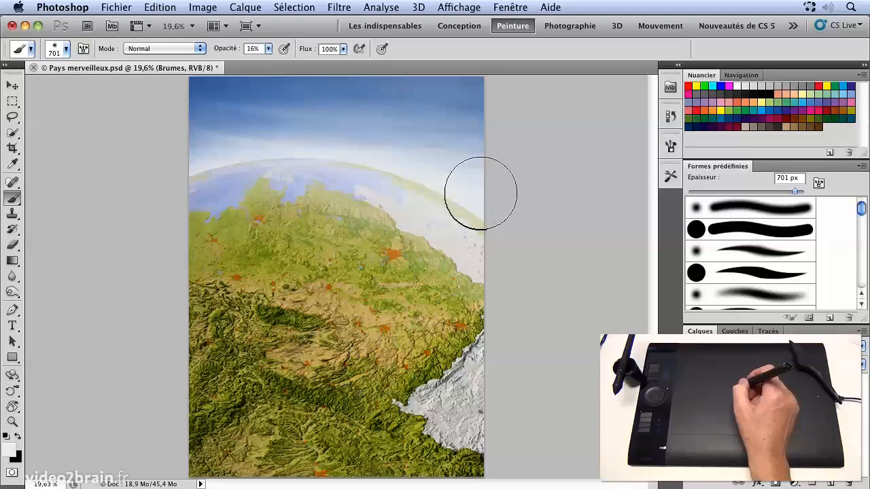
# Step: Brush more white mist along the horizon with the canvas view rotated to -69°, and reset the view rotation
pyautogui.press('r')
pyautogui.moveTo(425, 155); pyautogui.dragTo(276, 178)
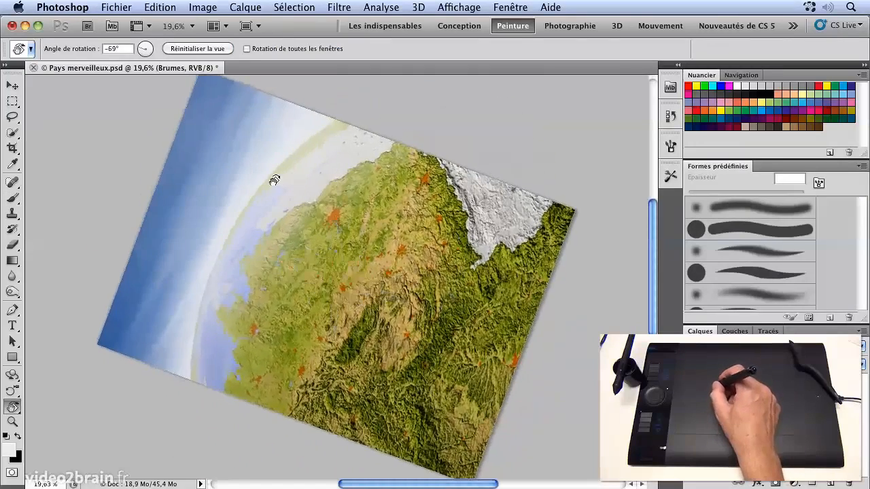
pyautogui.press('b')
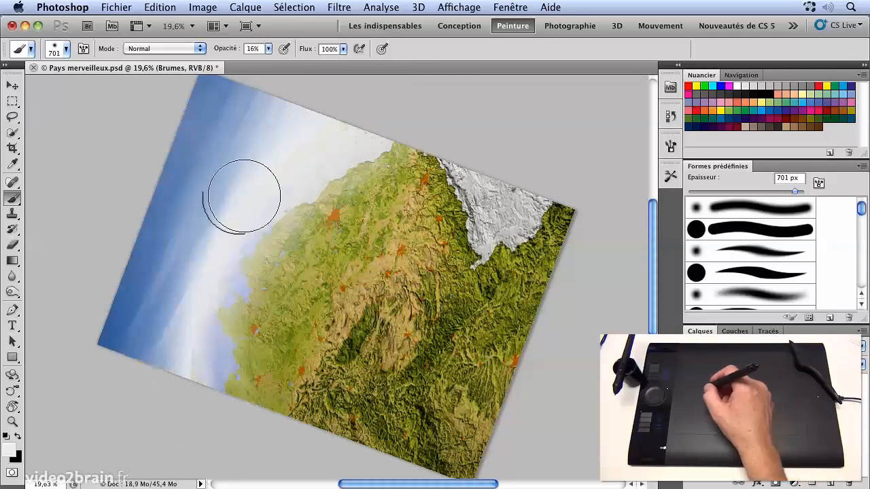
pyautogui.press('r')
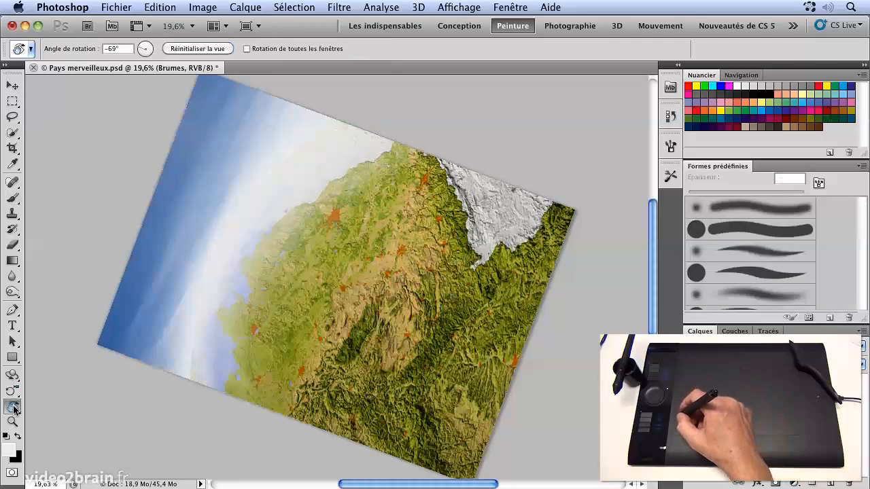
pyautogui.click(196, 49)
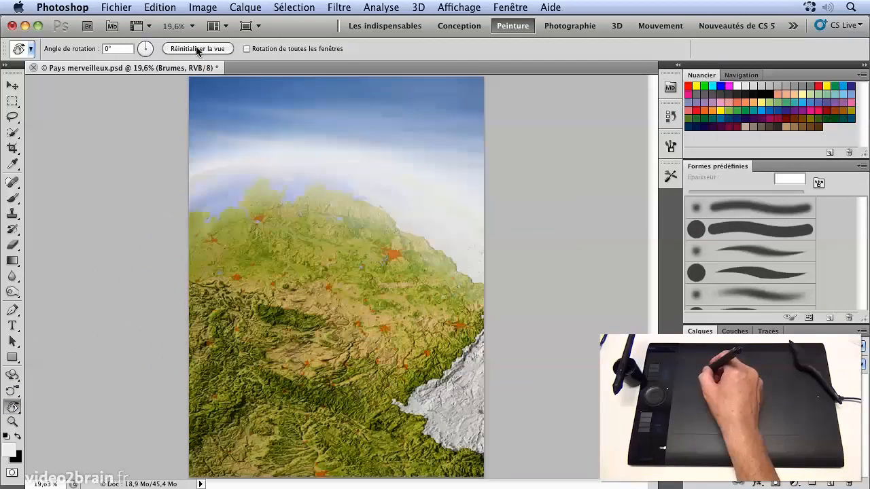